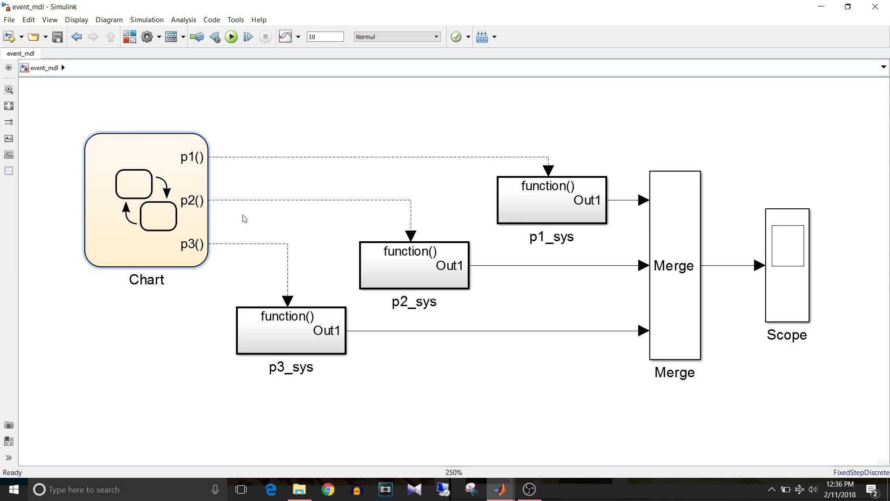
# Step: Select the Chart block and the p1_sys, p2_sys and p3_sys subsystems to review the model layout
pyautogui.click(202, 204)
pyautogui.click(585, 200)
pyautogui.click(192, 208)
pyautogui.click(433, 241)
pyautogui.click(443, 312)
pyautogui.click(309, 325)
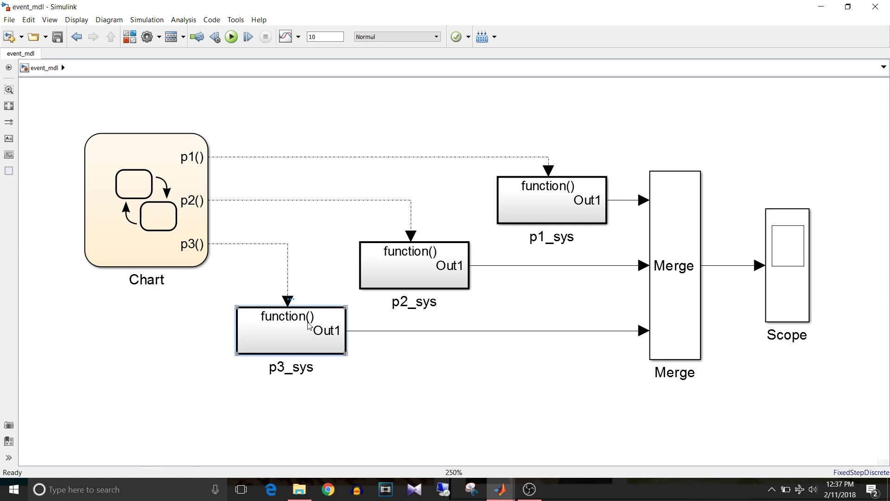
pyautogui.click(430, 285)
pyautogui.click(567, 200)
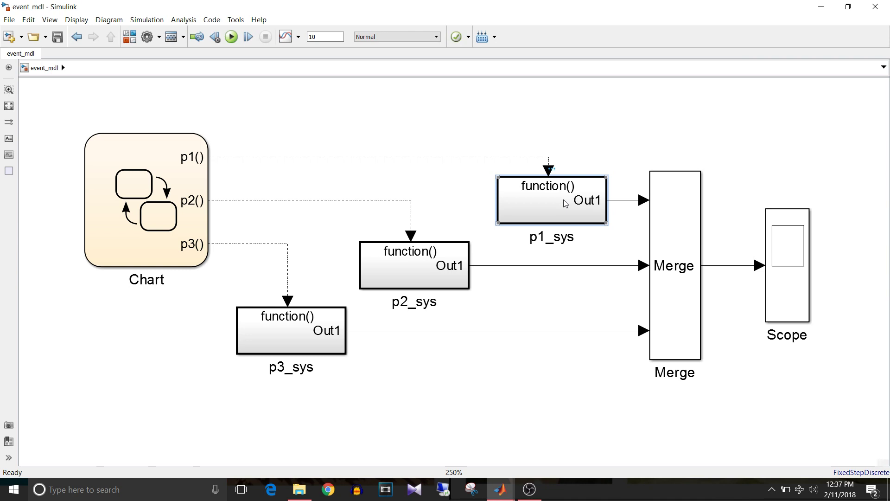
pyautogui.click(414, 273)
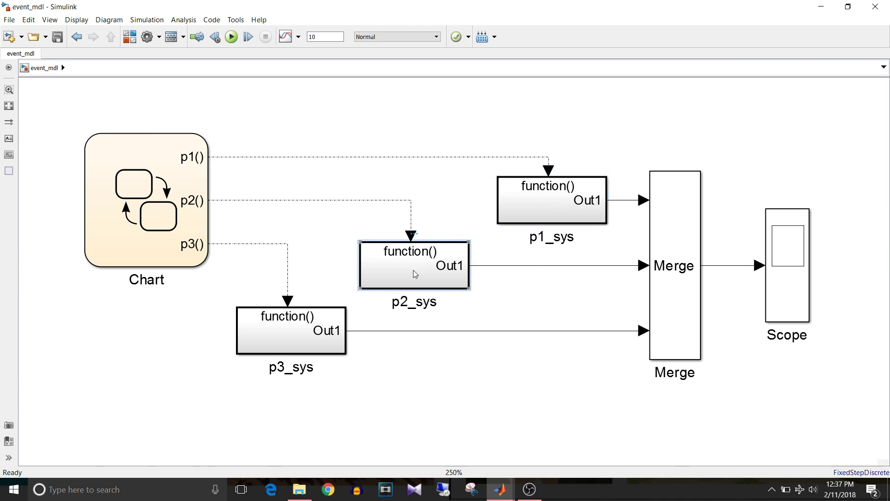
pyautogui.click(308, 341)
# Step: Look inside the p1_sys, p2_sys and p3_sys subsystems, returning to the top-level model each time
pyautogui.doubleClick(515, 213)
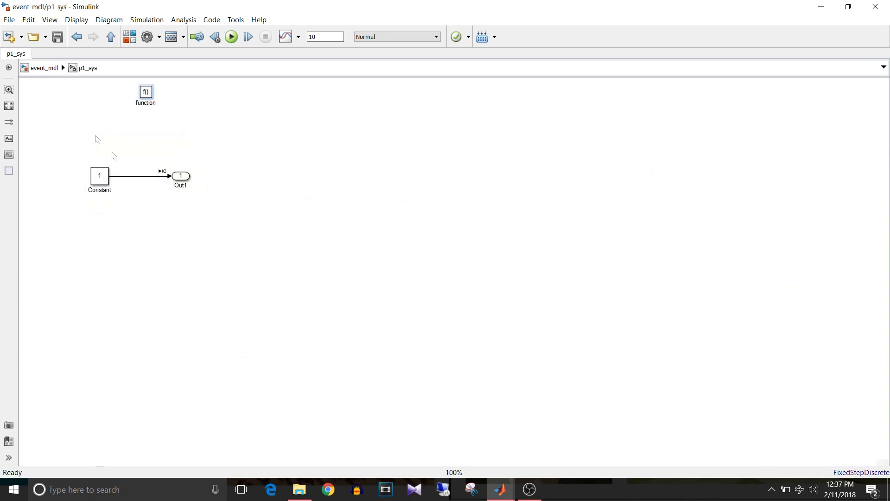
pyautogui.click(54, 71)
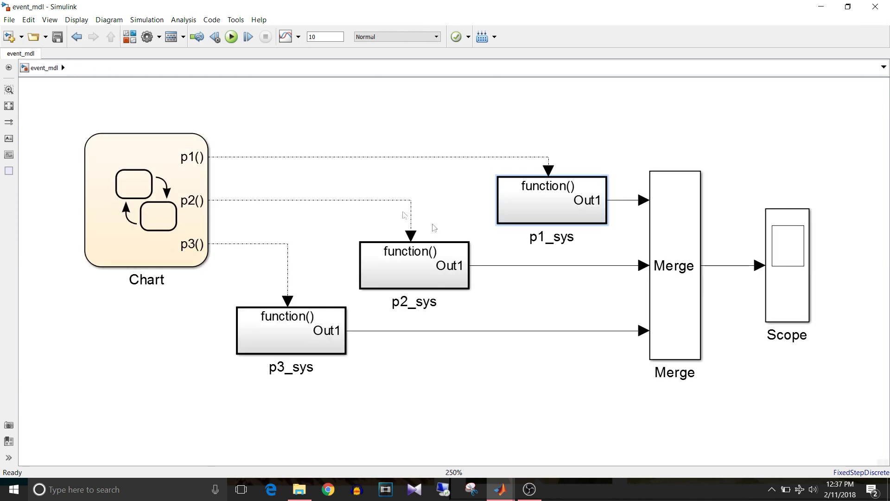
pyautogui.doubleClick(416, 269)
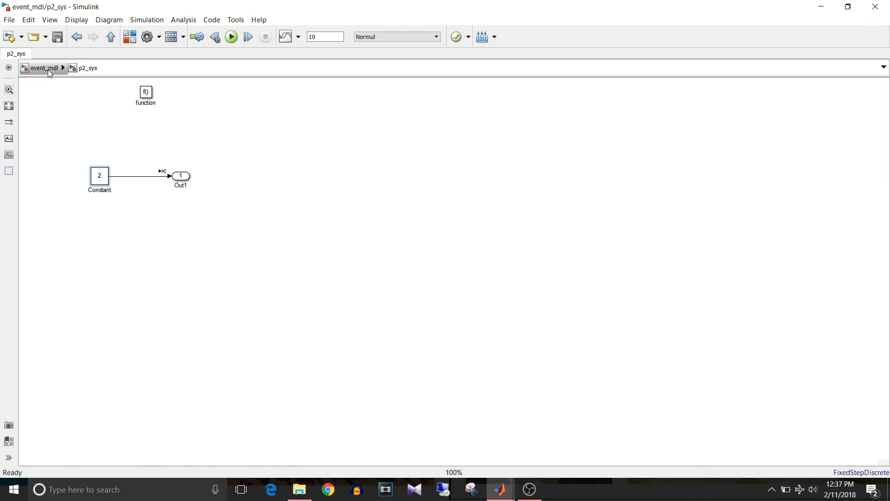
pyautogui.click(45, 68)
pyautogui.doubleClick(264, 326)
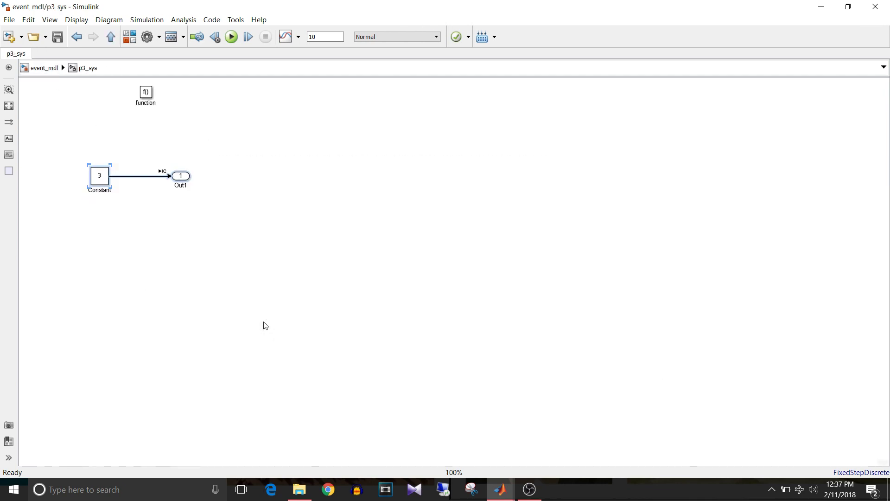
pyautogui.click(40, 68)
# Step: Check the constant values inside the p1_sys and p2_sys subsystems
pyautogui.click(554, 208)
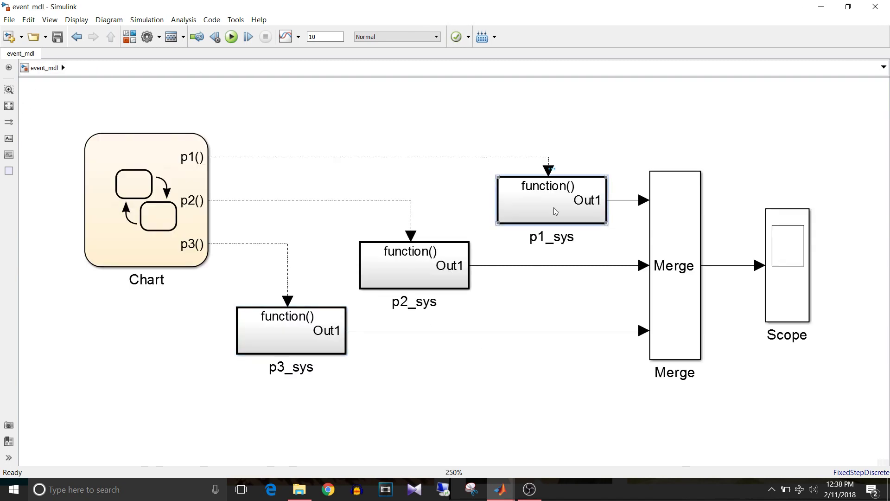
pyautogui.doubleClick(554, 208)
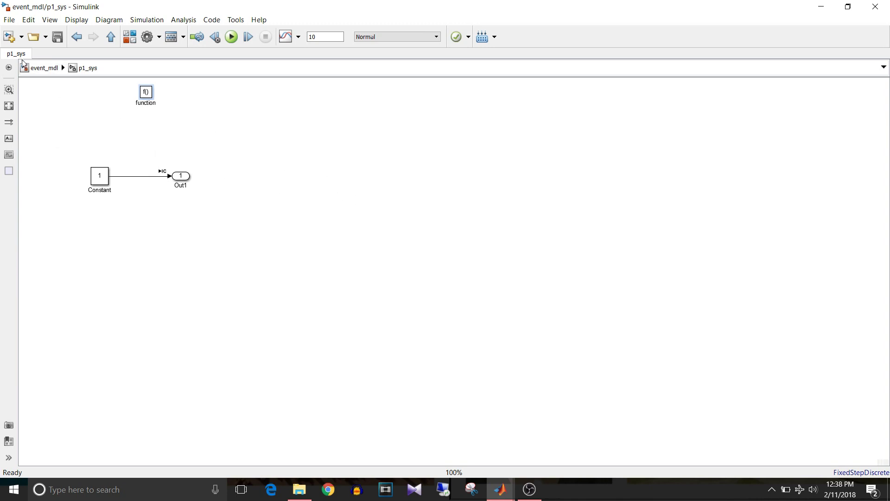
pyautogui.click(39, 76)
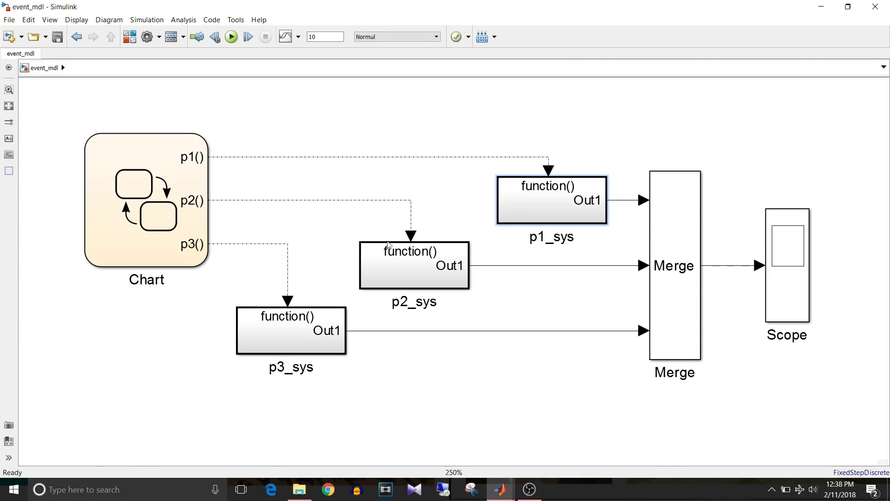
pyautogui.click(397, 259)
pyautogui.doubleClick(397, 258)
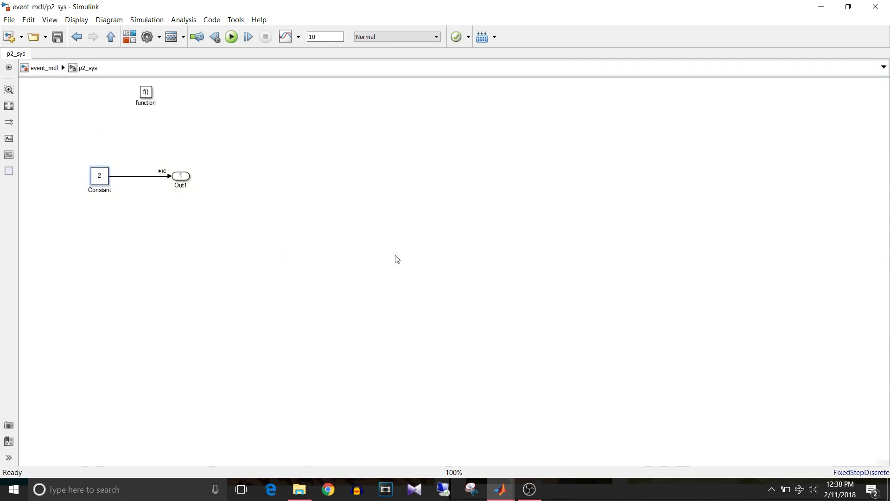
pyautogui.click(54, 69)
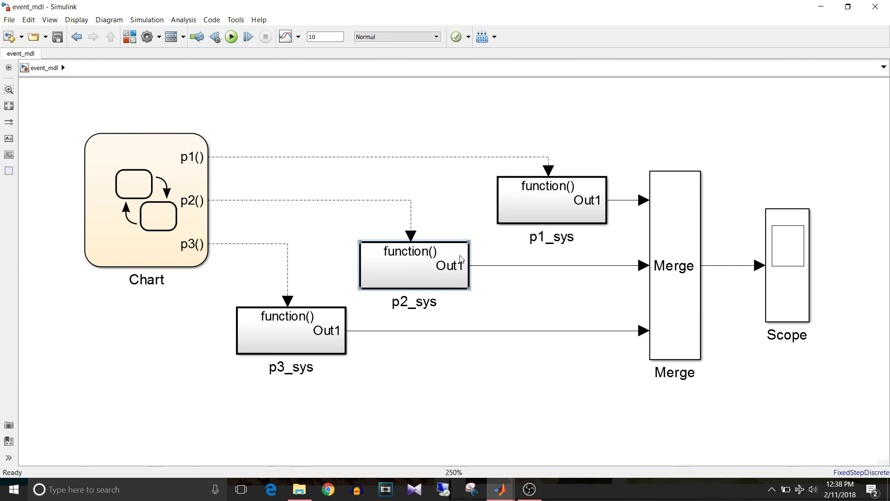
# Step: Select the p3_sys subsystem, the Merge block and the Scope block
pyautogui.click(311, 334)
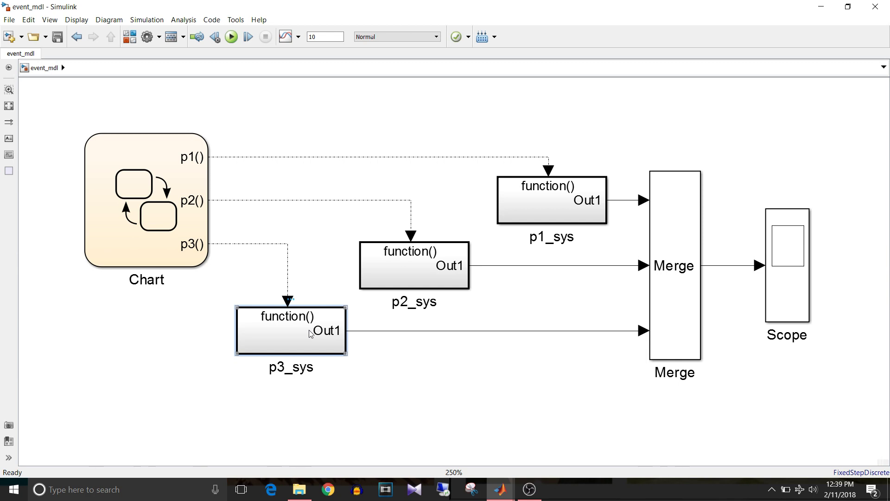
pyautogui.click(655, 295)
pyautogui.click(794, 283)
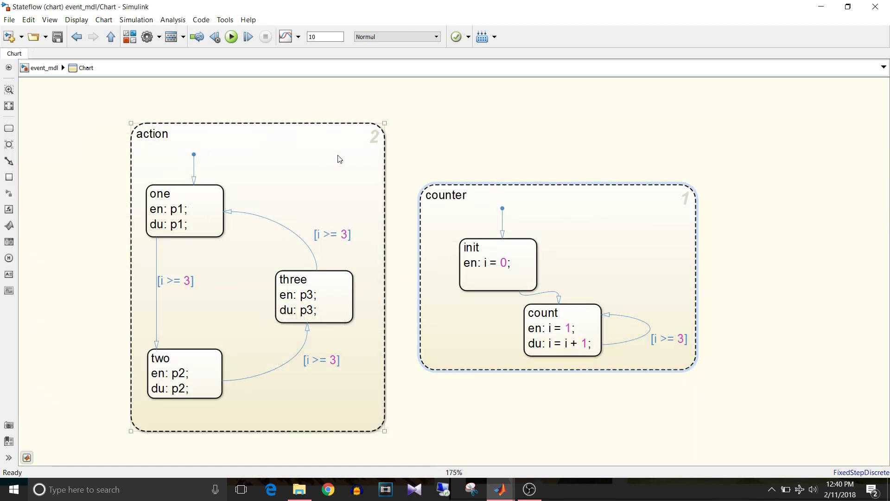
# Step: In the Stateflow chart, select the counter, action, init and one states to inspect them
pyautogui.click(658, 246)
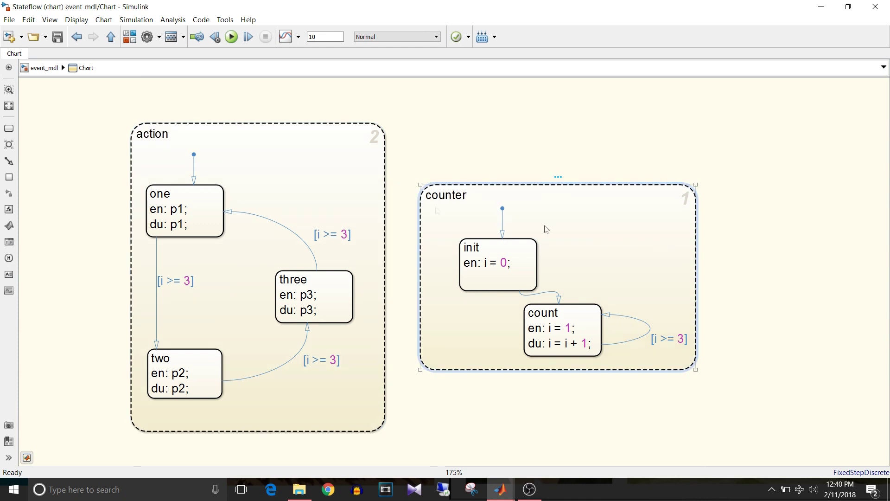
pyautogui.click(335, 183)
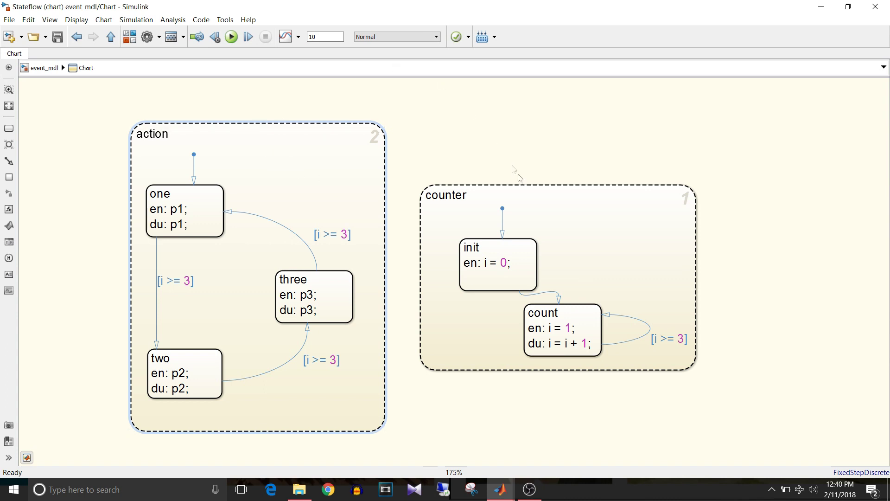
pyautogui.click(535, 195)
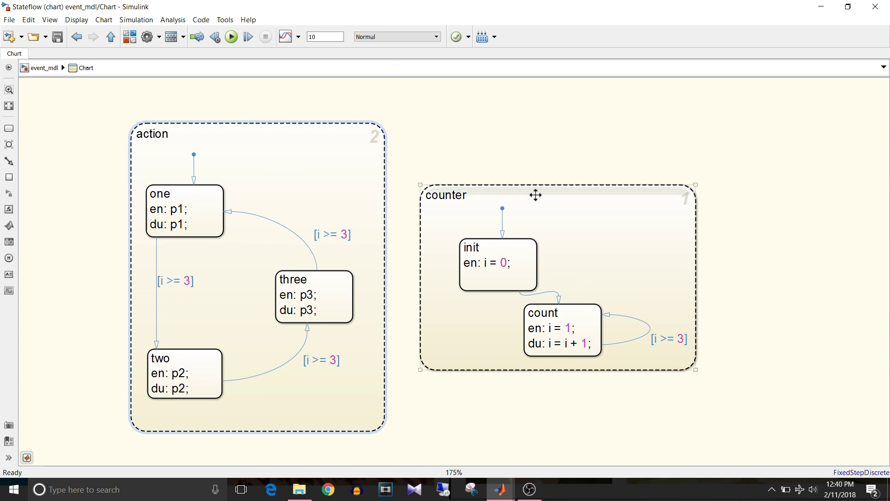
pyautogui.click(321, 136)
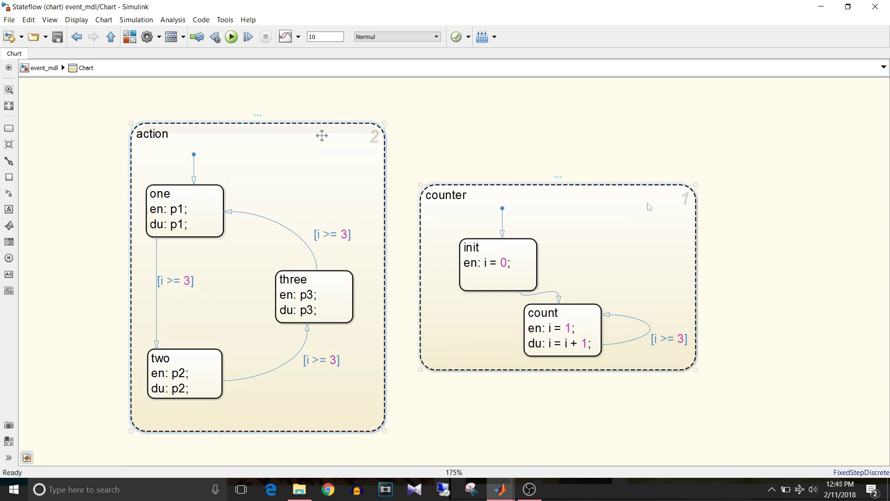
pyautogui.click(529, 250)
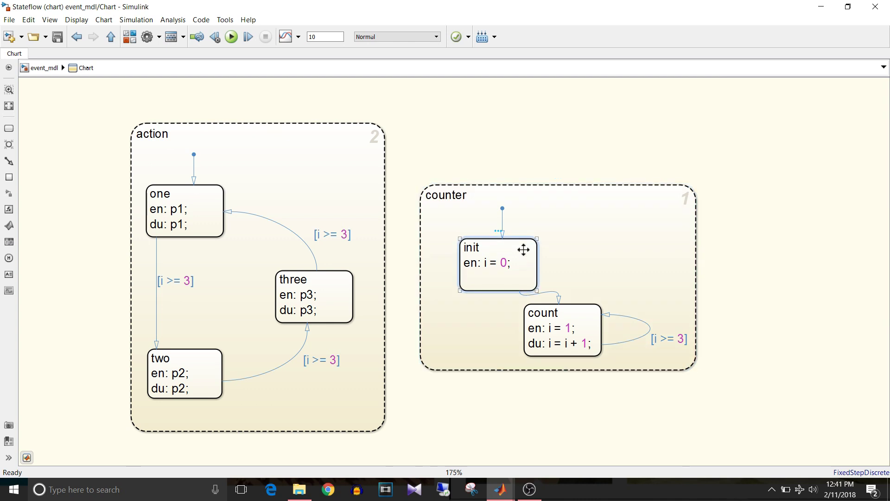
pyautogui.click(577, 254)
pyautogui.click(340, 173)
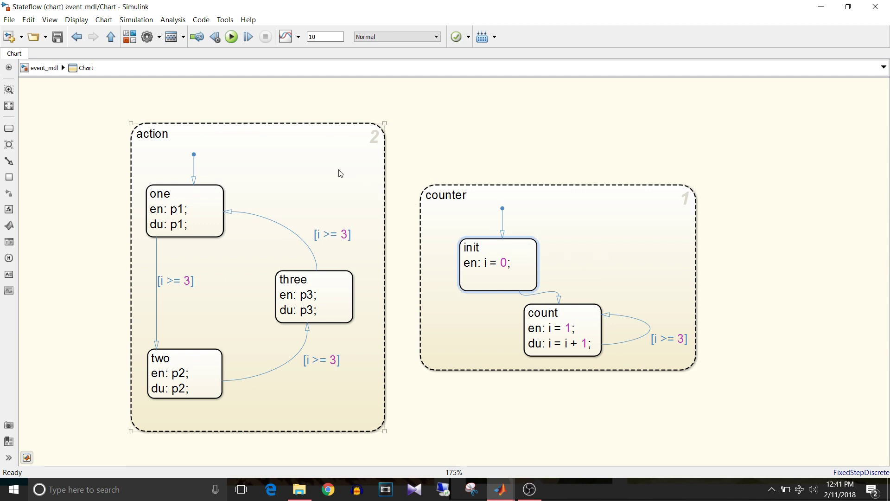
pyautogui.click(212, 193)
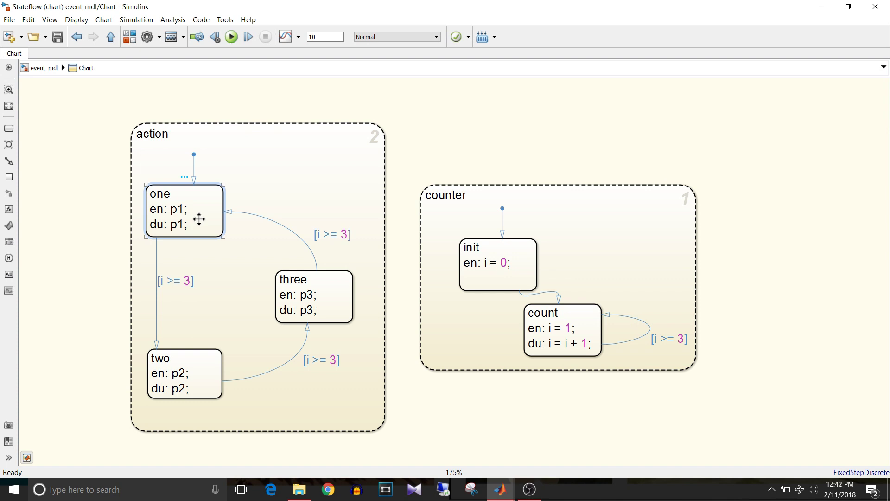
pyautogui.click(531, 267)
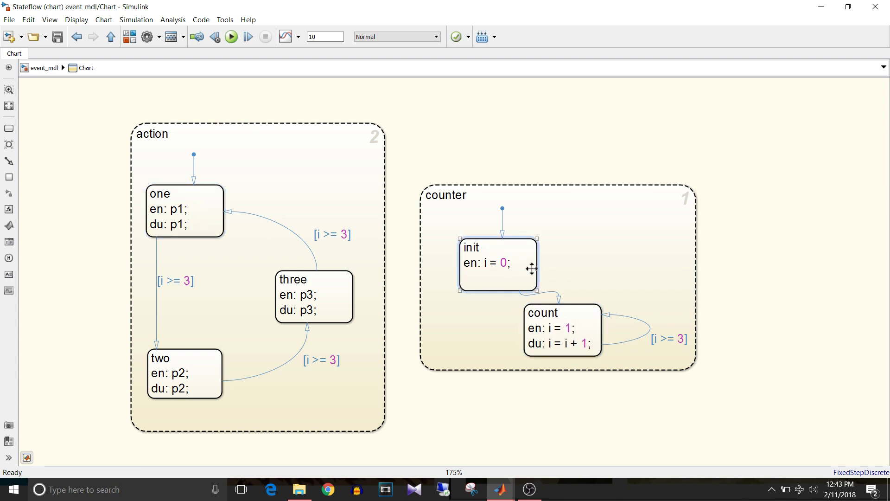
pyautogui.click(576, 312)
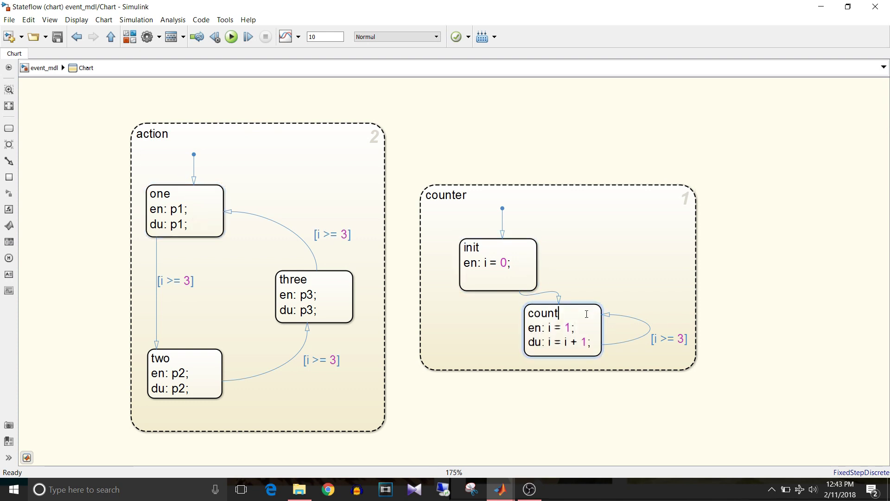
pyautogui.click(547, 293)
pyautogui.click(553, 293)
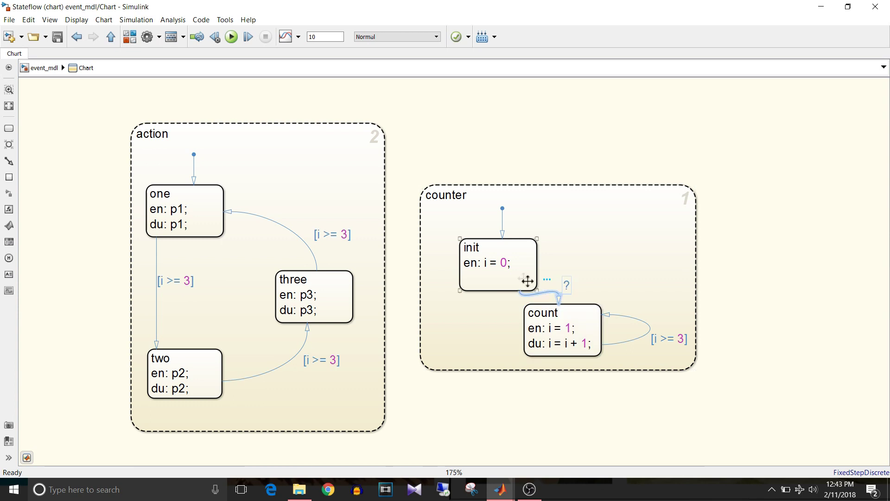
pyautogui.click(514, 267)
pyautogui.click(585, 315)
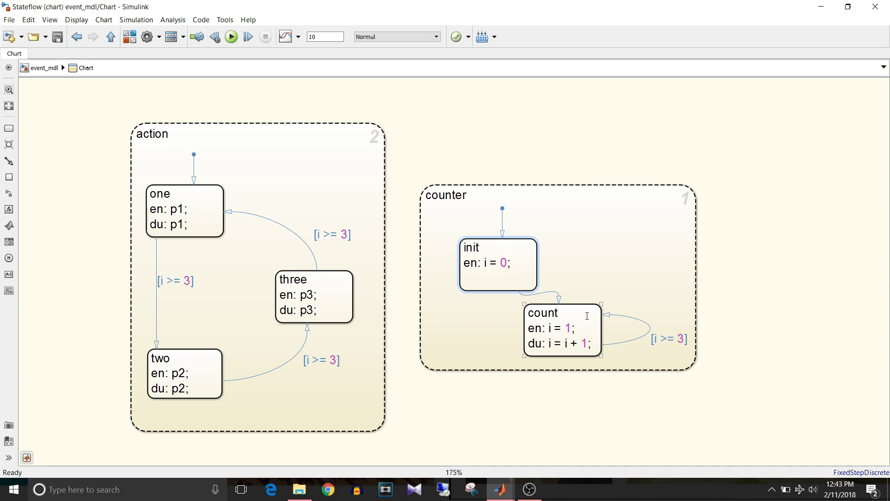
pyautogui.click(210, 200)
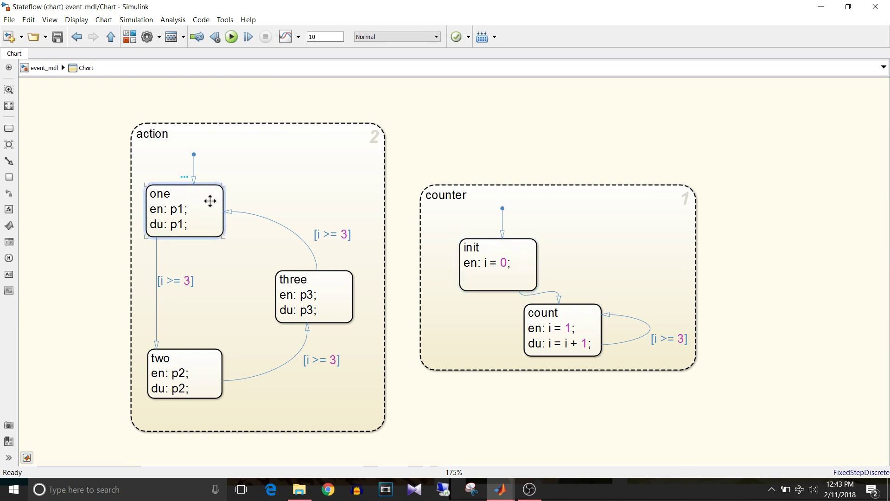
pyautogui.click(428, 190)
pyautogui.click(193, 366)
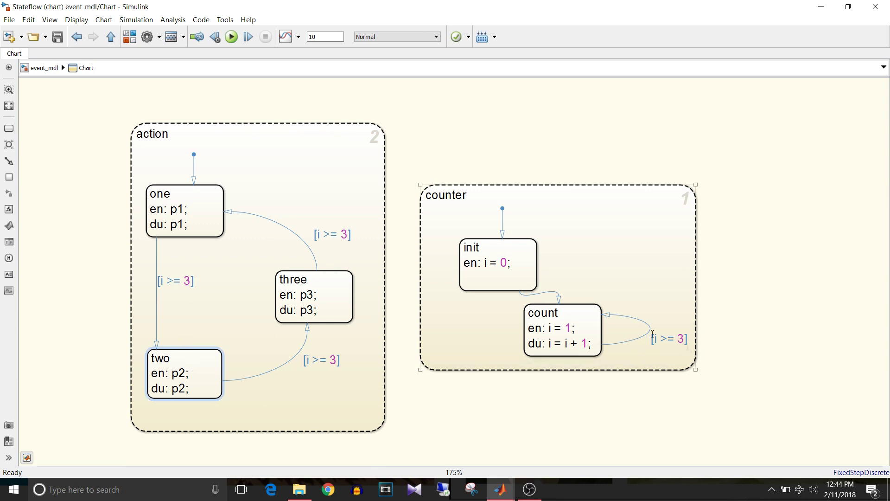
pyautogui.click(580, 315)
pyautogui.click(580, 315)
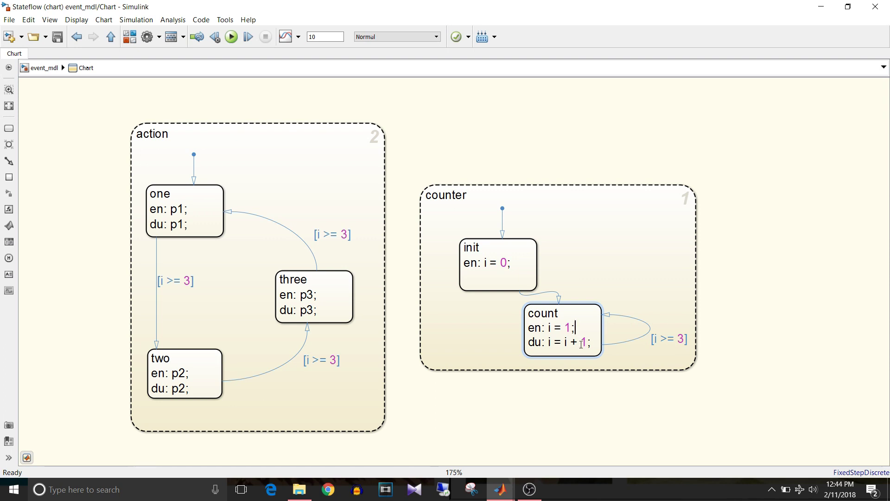
pyautogui.click(645, 349)
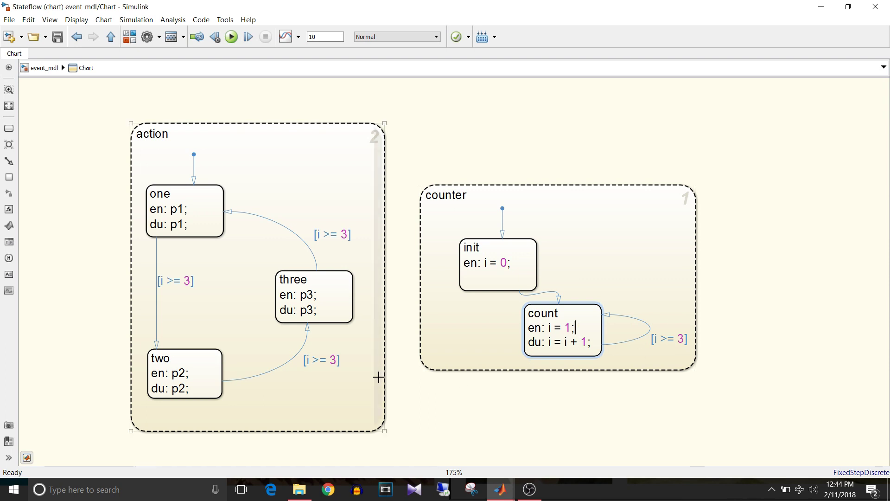
pyautogui.click(339, 298)
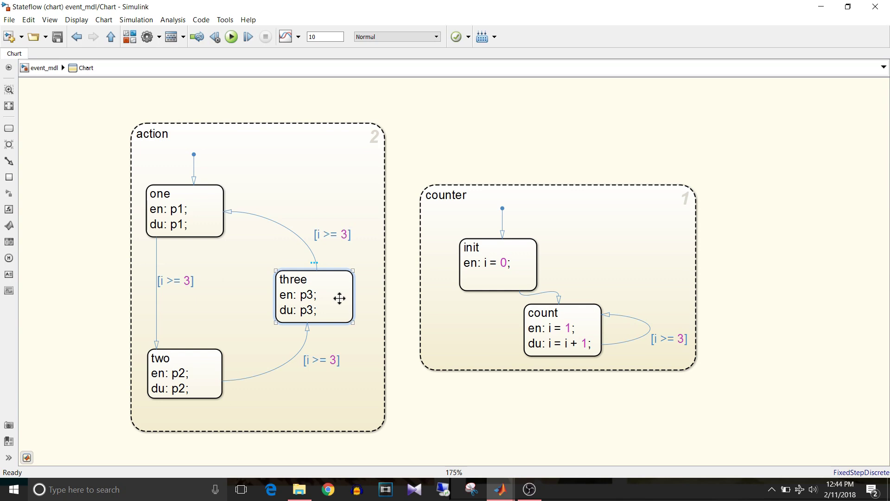
# Step: In Model Explorer, list the Chart's contents and add a new event named event
pyautogui.click(171, 38)
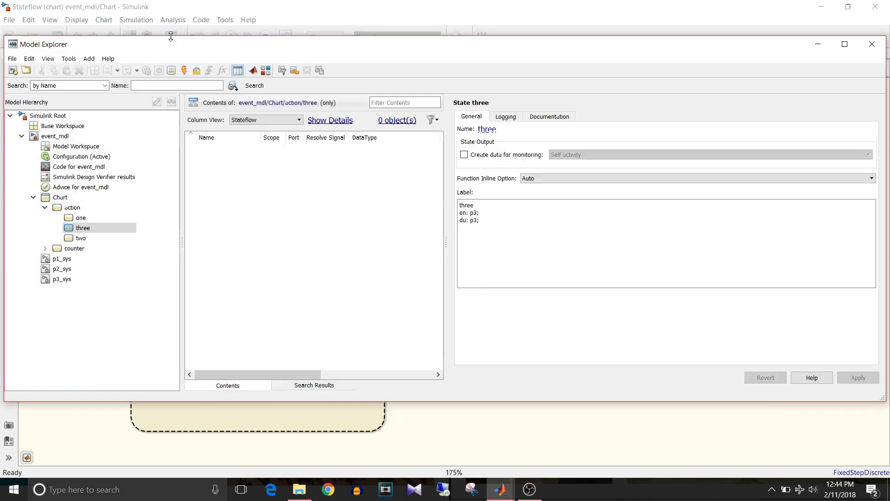
pyautogui.click(65, 200)
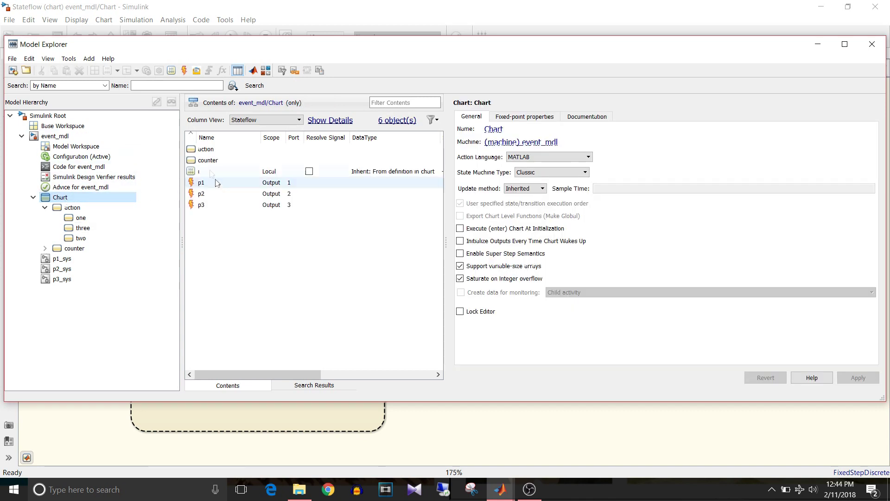
pyautogui.click(185, 71)
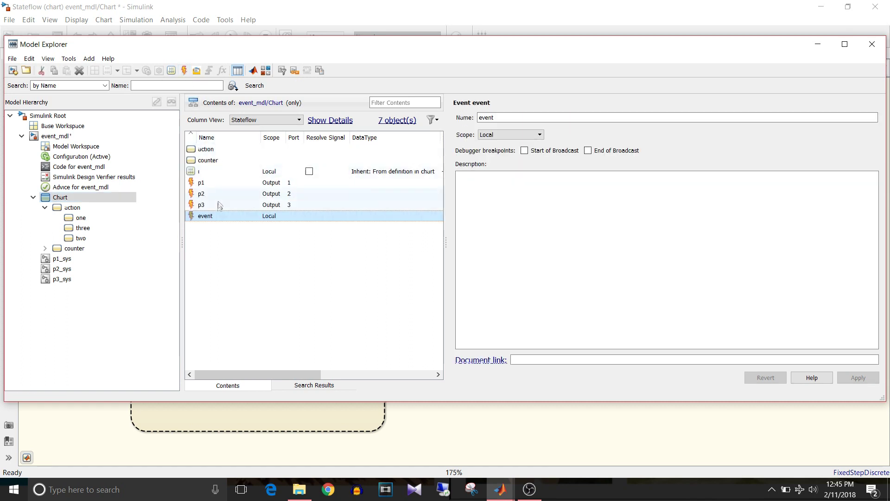
pyautogui.click(206, 217)
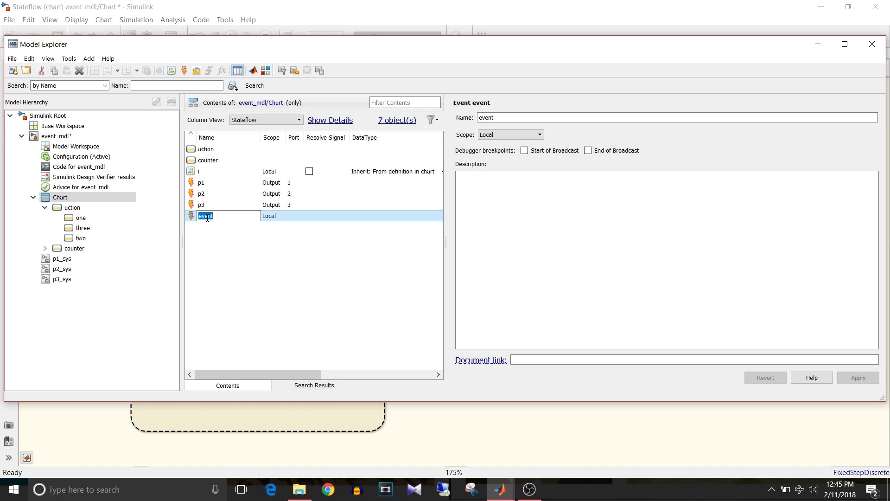
pyautogui.click(213, 235)
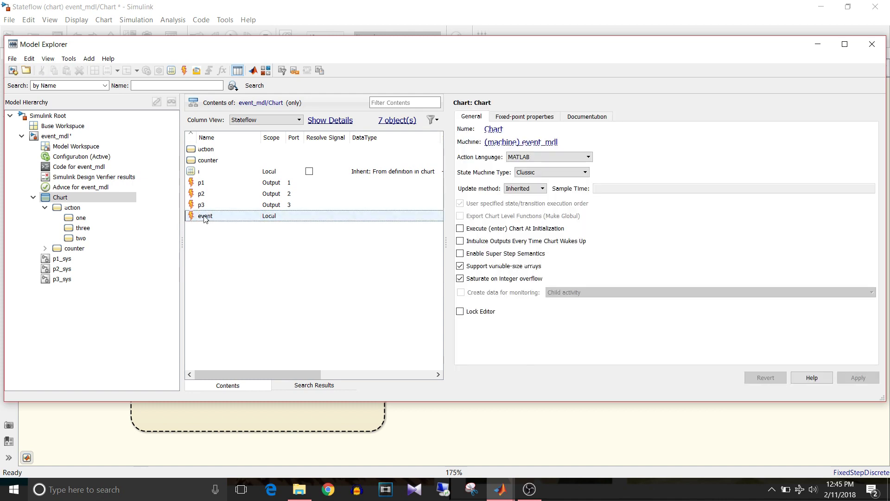
# Step: Keep the new event's scope as Local and select its row
pyautogui.click(269, 216)
pyautogui.click(271, 218)
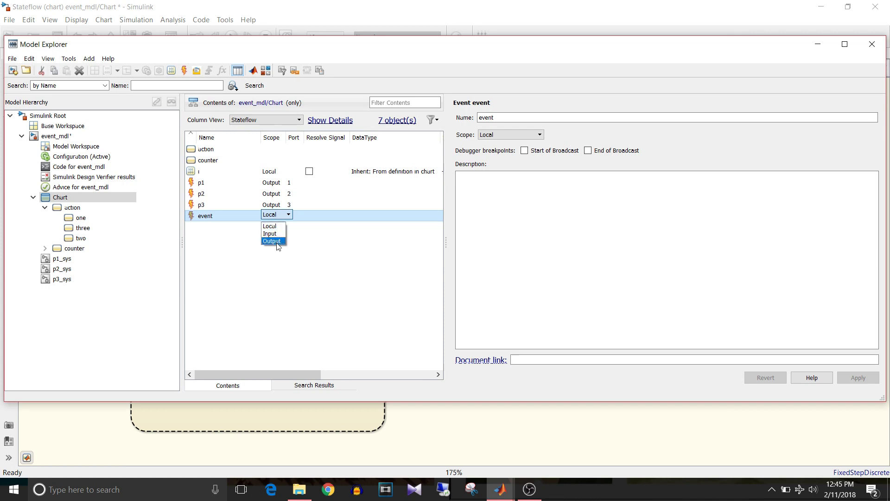
pyautogui.click(234, 246)
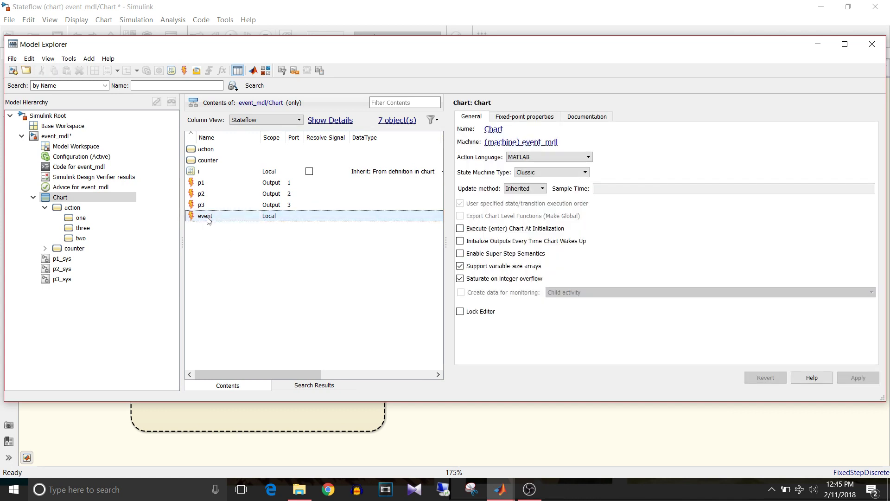
pyautogui.click(208, 216)
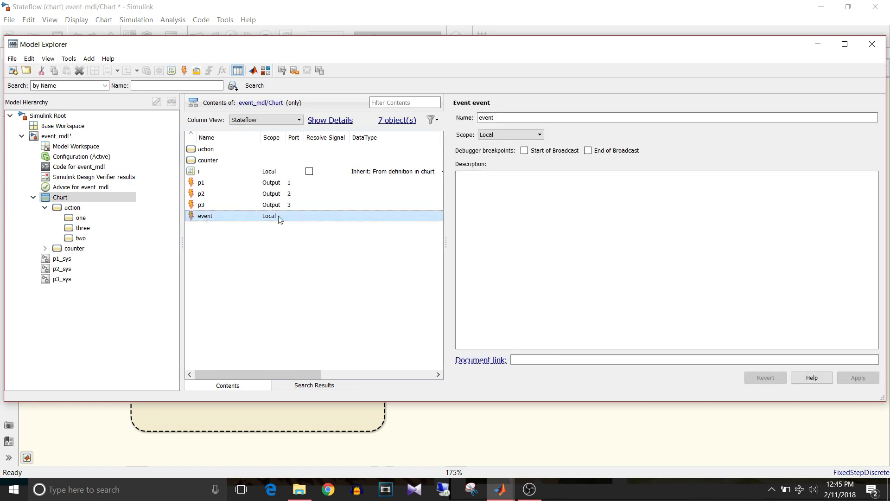
# Step: Delete the 'event' row and confirm p1 triggers as Function call and p3's scope is Output
pyautogui.press('Delete')
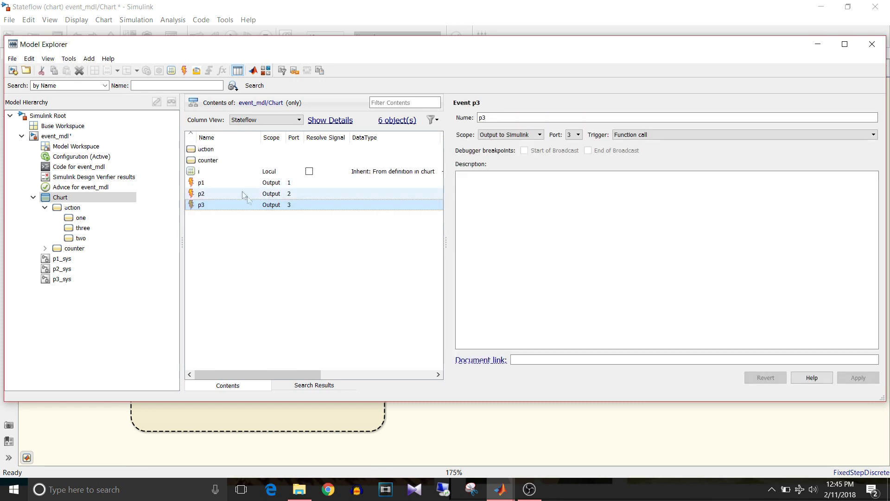
pyautogui.click(232, 183)
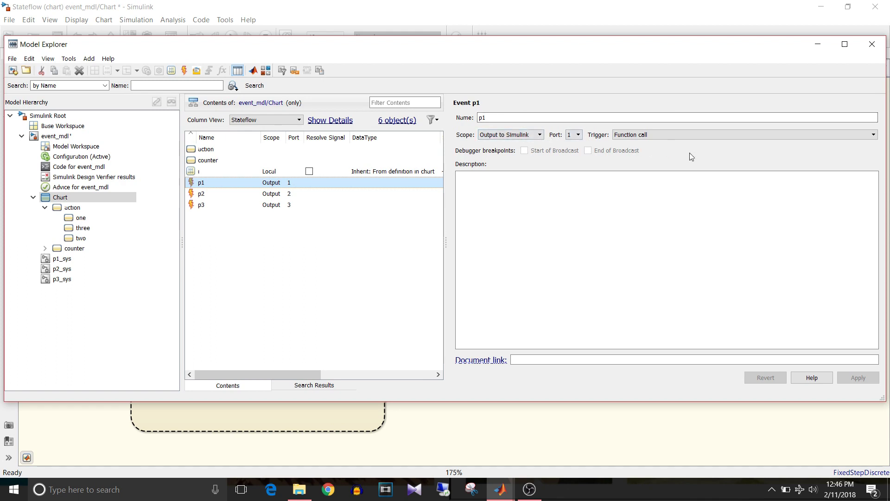
pyautogui.click(690, 134)
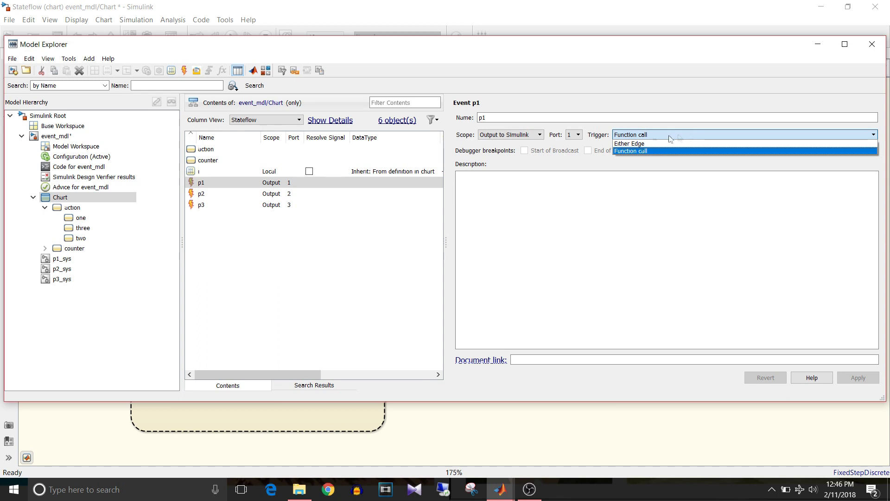
pyautogui.click(284, 204)
pyautogui.click(284, 204)
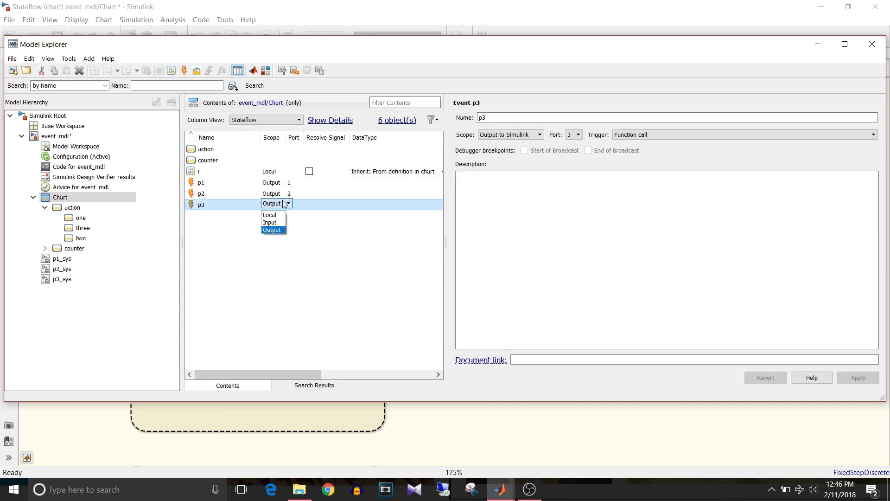
pyautogui.click(398, 251)
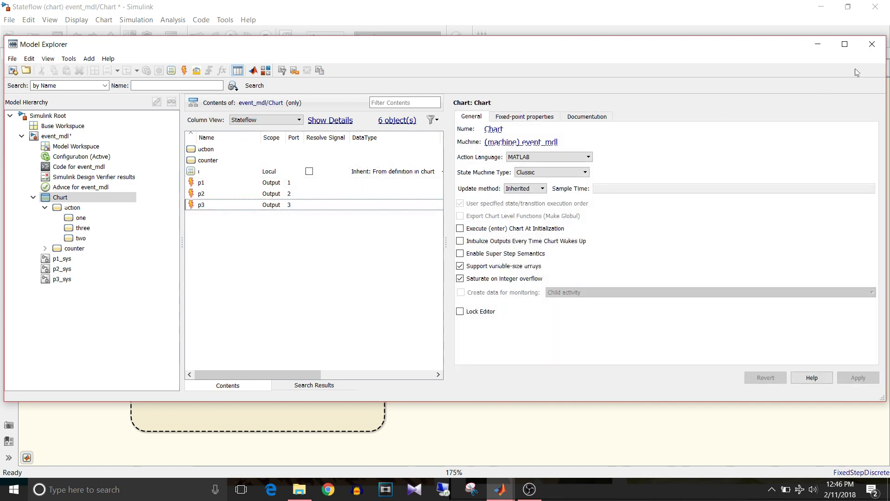
# Step: Close Model Explorer, run the simulation, and open the Scope to see the 1-2-3 staircase
pyautogui.click(878, 45)
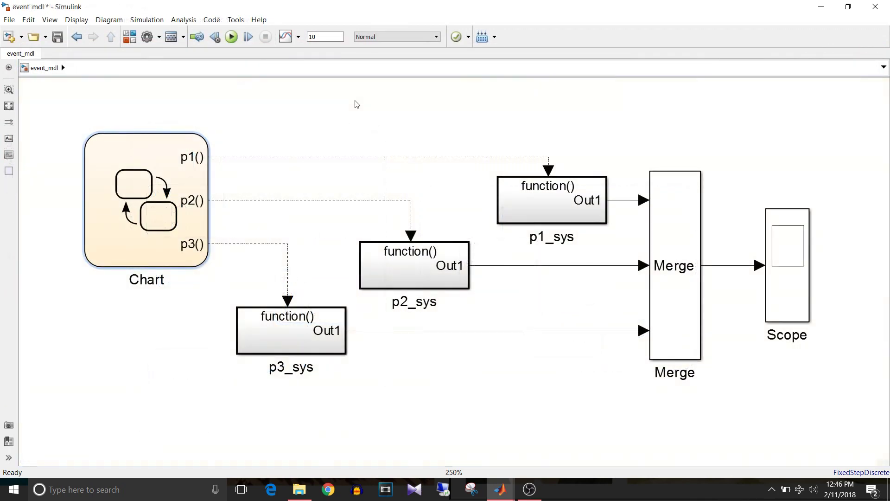
pyautogui.click(231, 37)
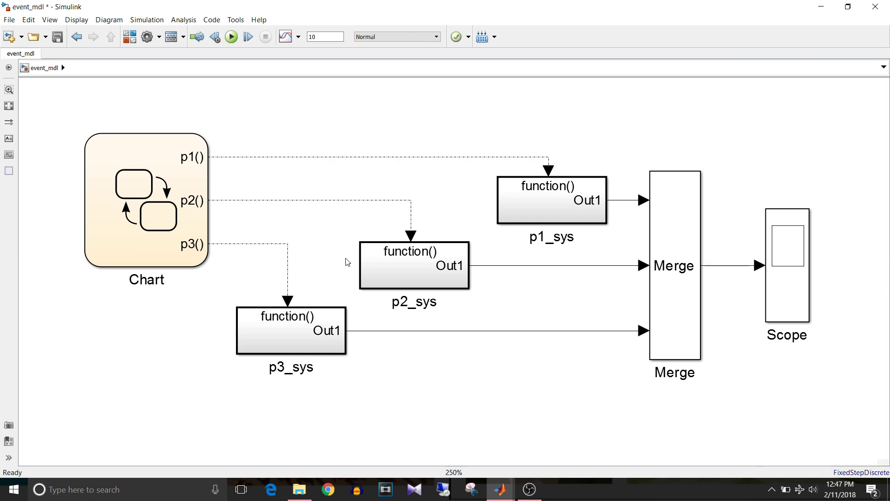
pyautogui.doubleClick(791, 269)
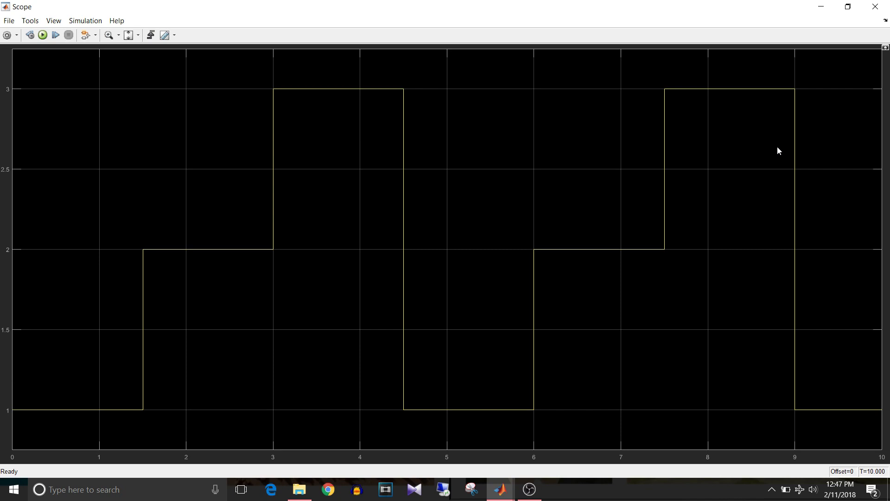
# Step: Close the Scope window and select the init state in the Stateflow chart
pyautogui.click(875, 7)
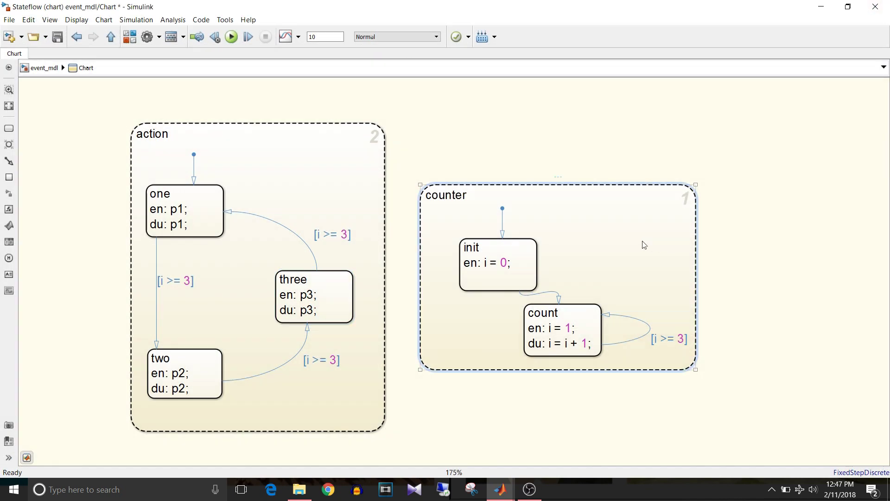
pyautogui.click(513, 251)
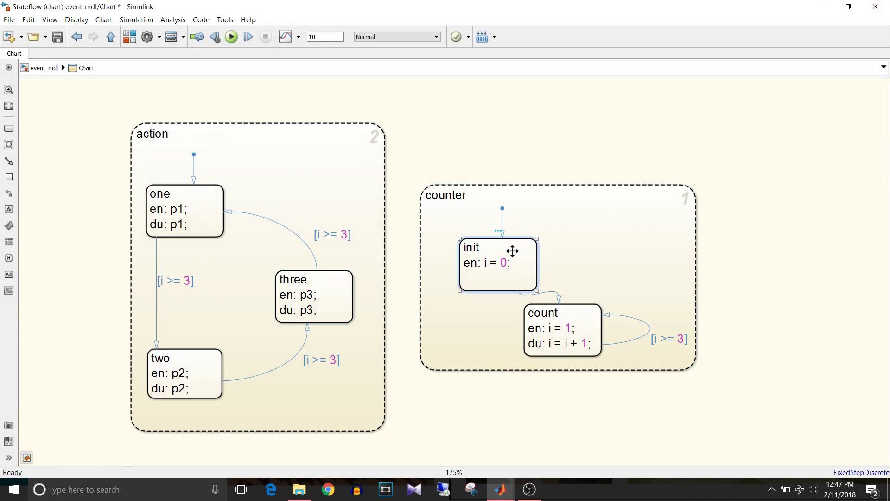